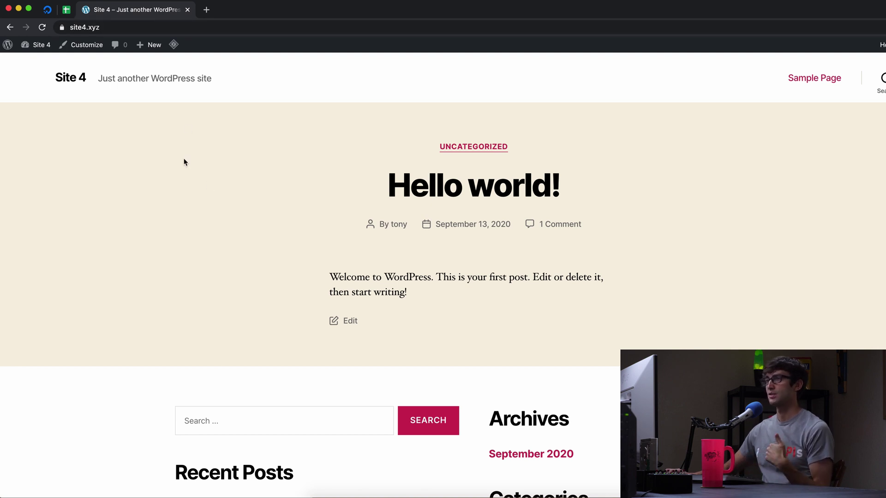
Step: From the Site 4 admin dashboard, open the LiteSpeed Cache Settings page on its Cache tab
mouse_move(39, 45)
left_click(47, 64)
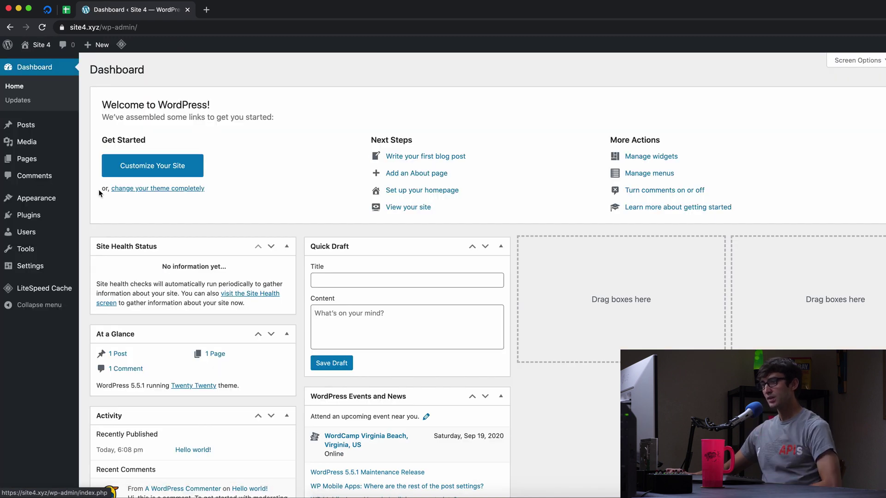
mouse_move(57, 297)
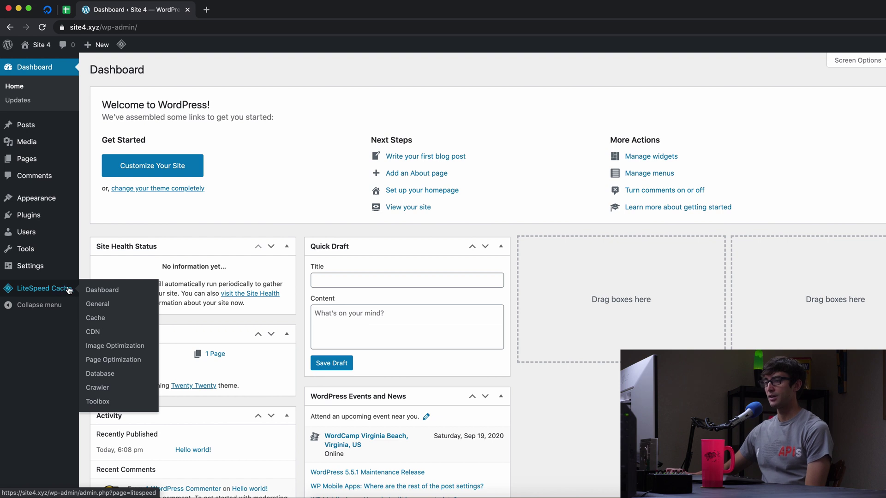
left_click(111, 319)
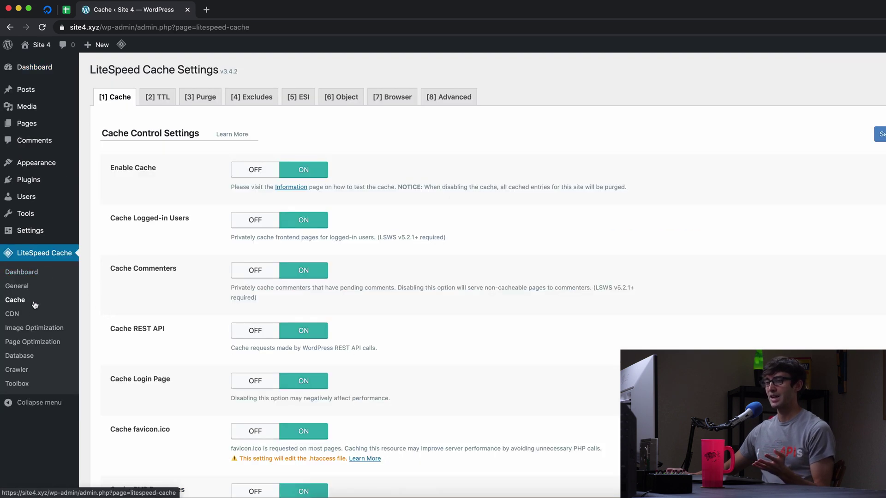
left_click(21, 272)
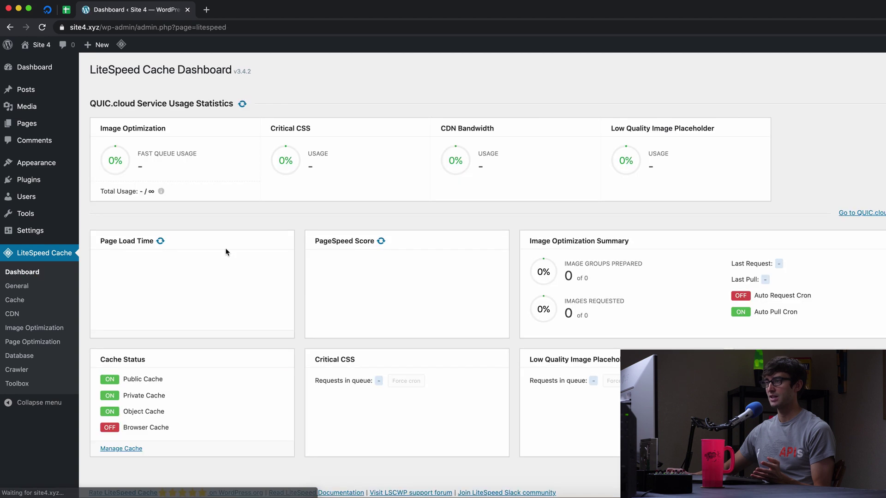
left_click(13, 301)
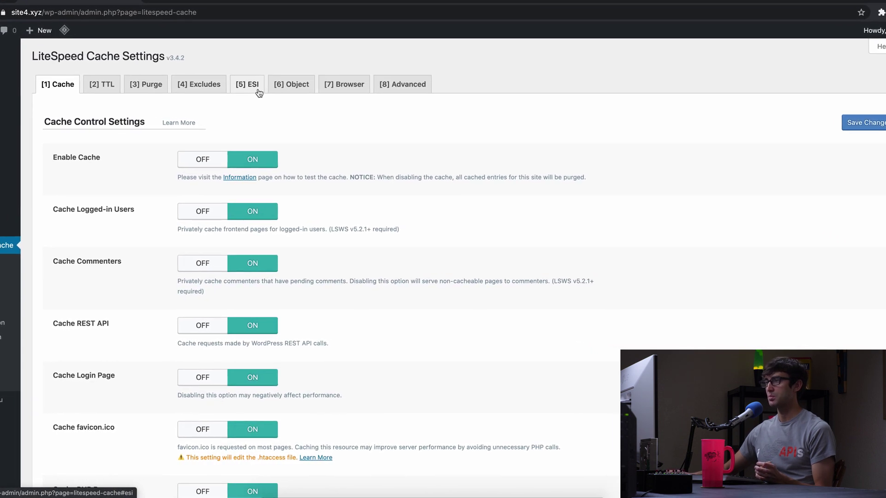
Step: On the Object tab, choose Redis as the object cache method and save the settings
left_click(269, 88)
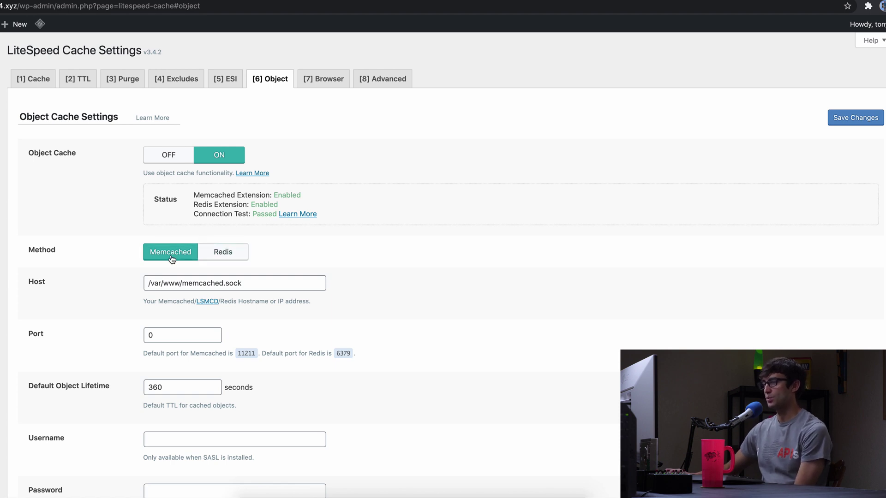
left_click(232, 258)
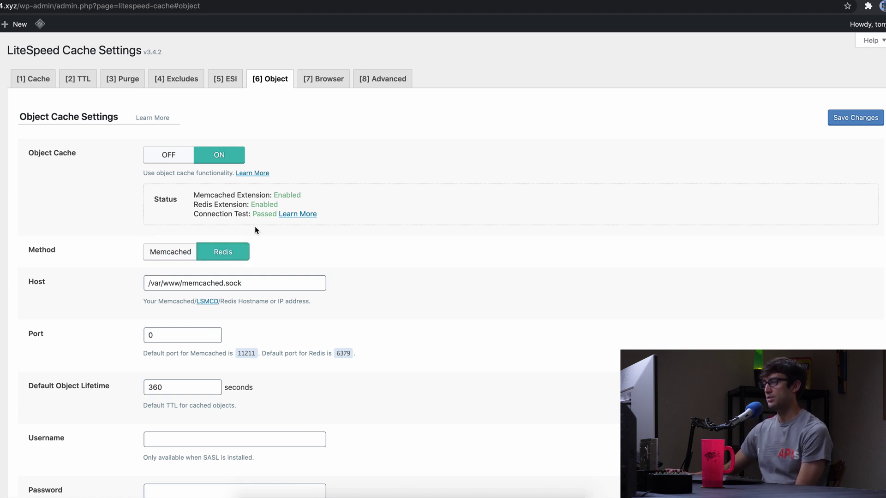
left_click_drag(207, 192, 284, 200)
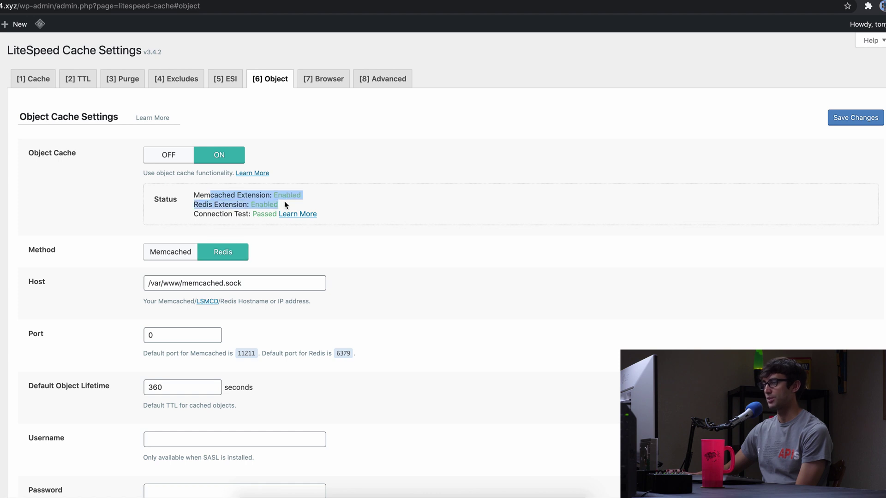
left_click(245, 202)
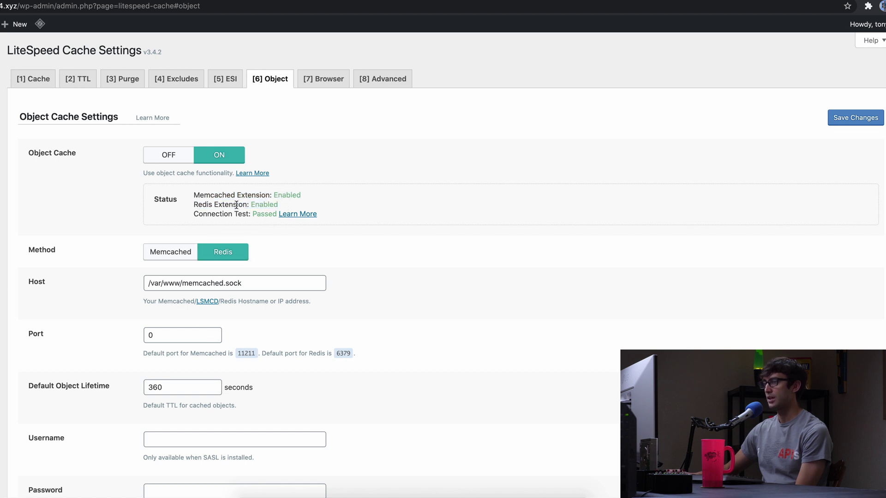
left_click(843, 121)
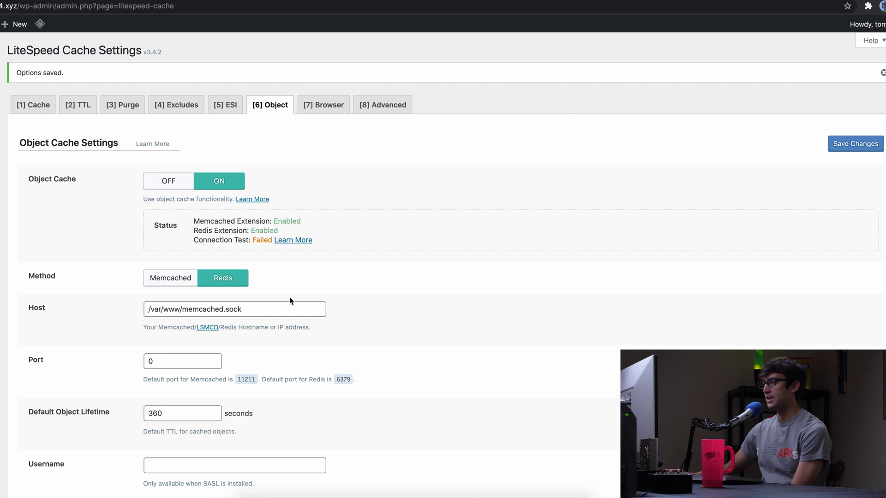
Step: Replace the Host field value with the Redis socket path /var/run/redis/redis-server.sock
double_click(267, 241)
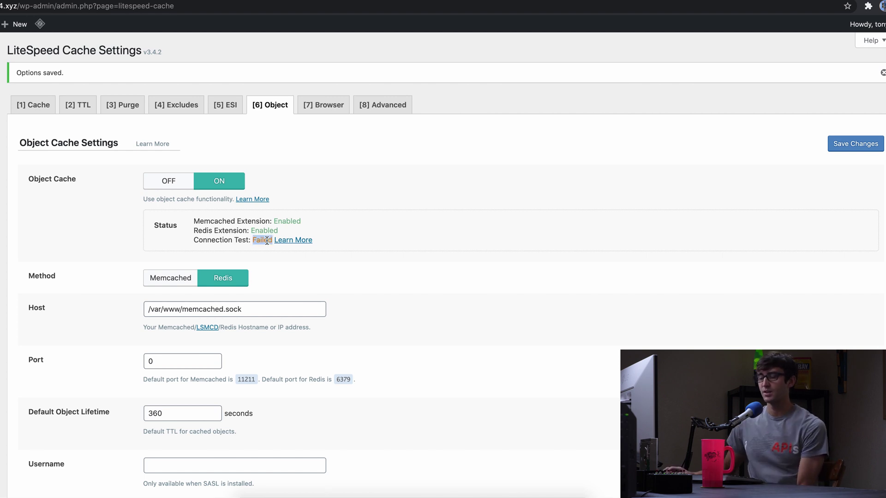
left_click(220, 240)
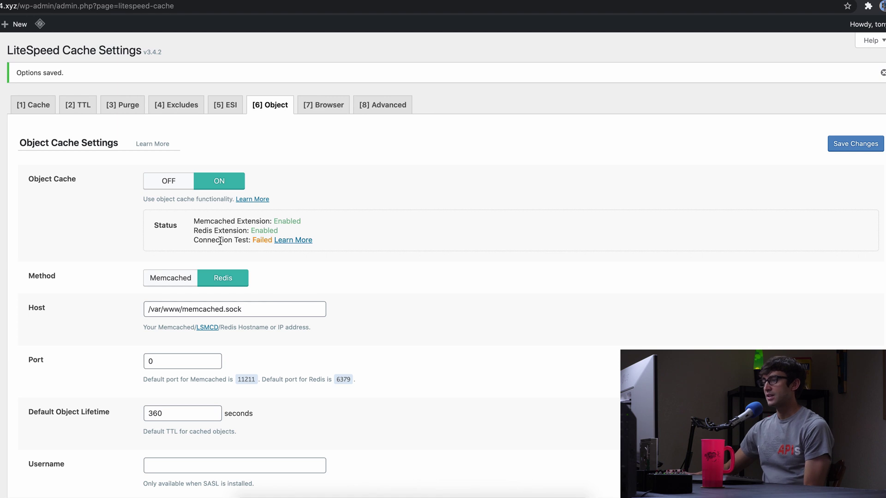
left_click_drag(272, 312, 154, 305)
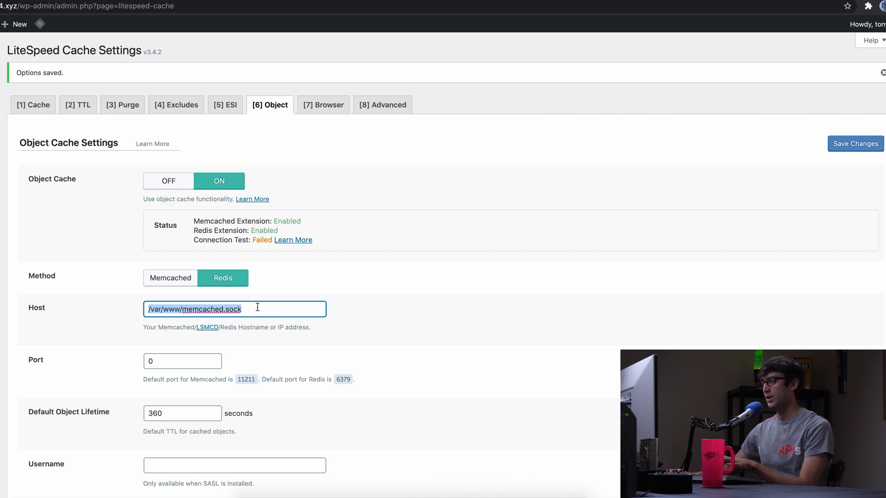
key("super+Tab")
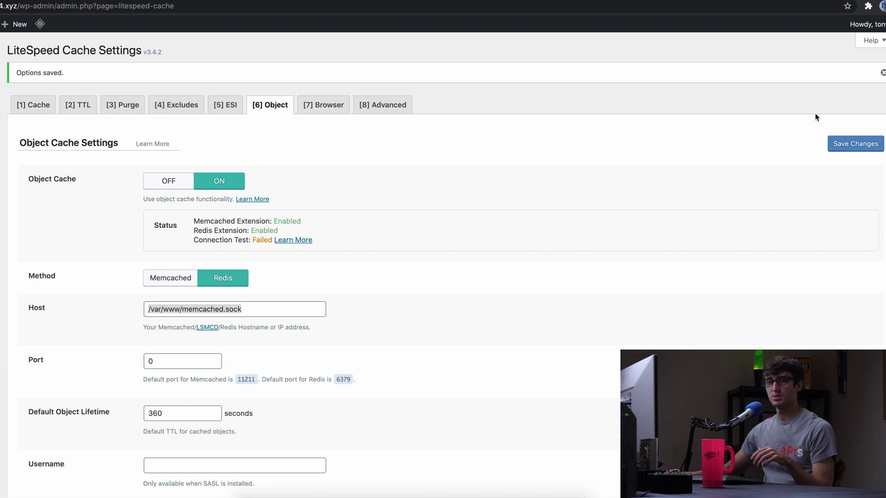
double_click(234, 309)
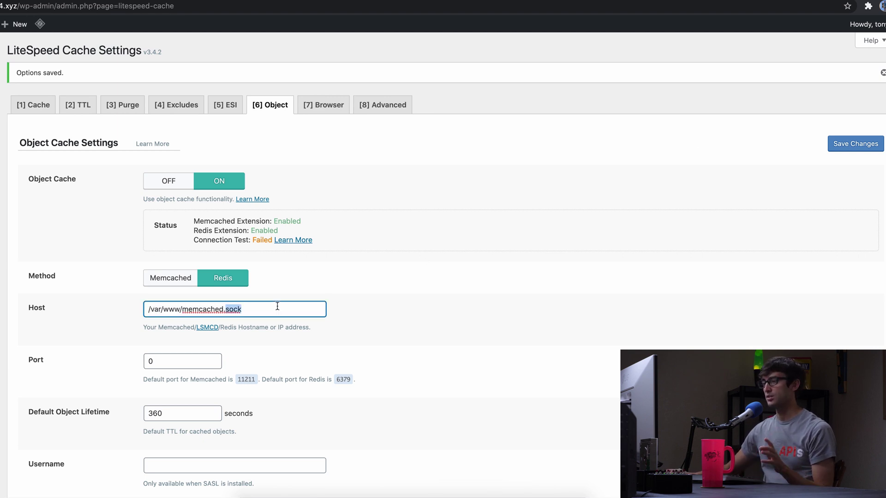
left_click_drag(234, 309, 149, 309)
key("super+a")
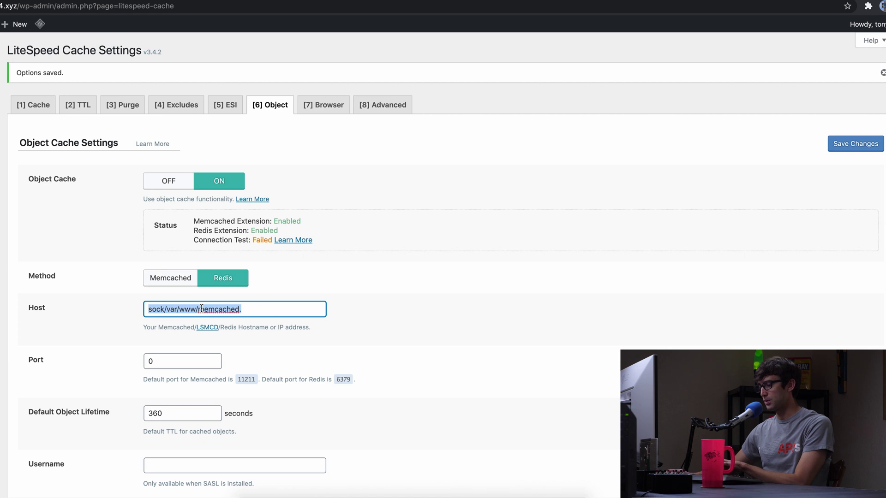
key("BackSpace")
type("/var/run/redis/redis-server.sock")
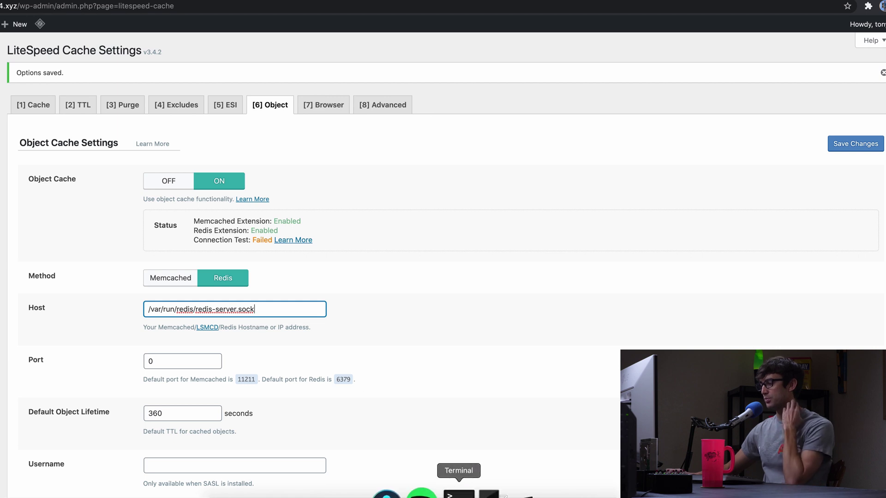
Step: In the terminal, list the Redis socket with ls /var/run/redis/redis-server.sock
left_click(459, 490)
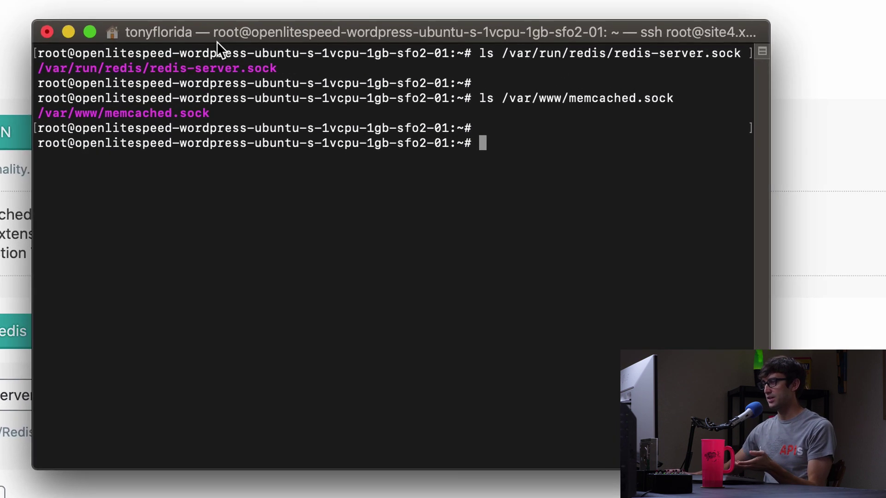
type("ls")
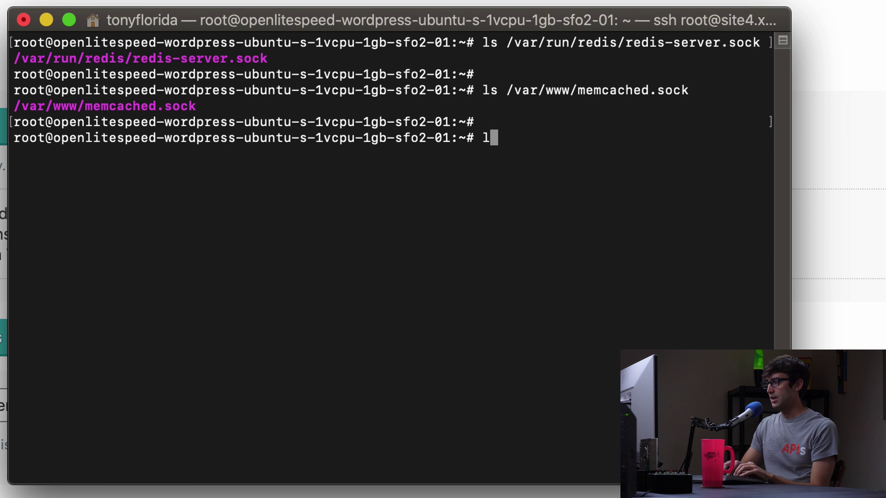
right_click(640, 172)
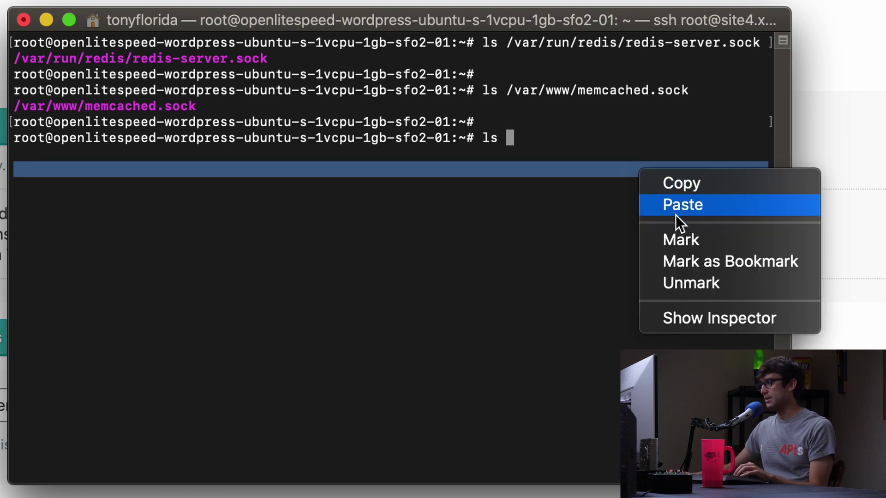
left_click(698, 205)
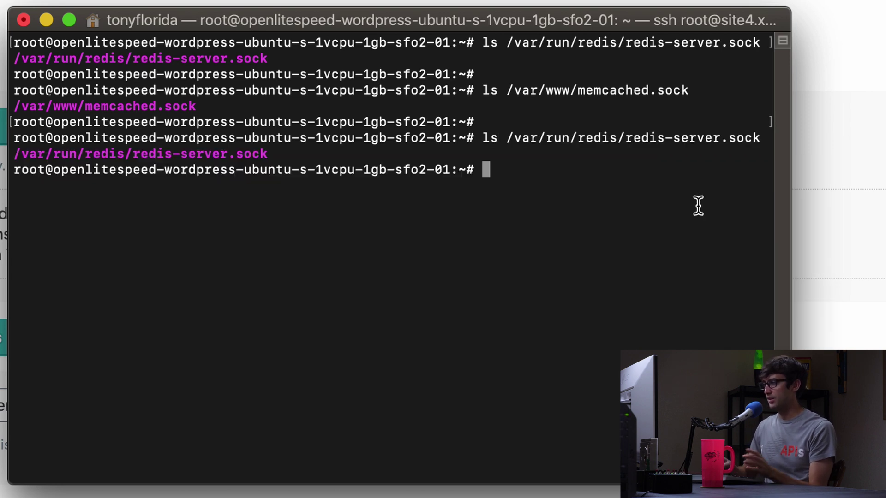
Step: List the Memcached socket with ls /var/www/memcached.sock to confirm it exists
type("ls")
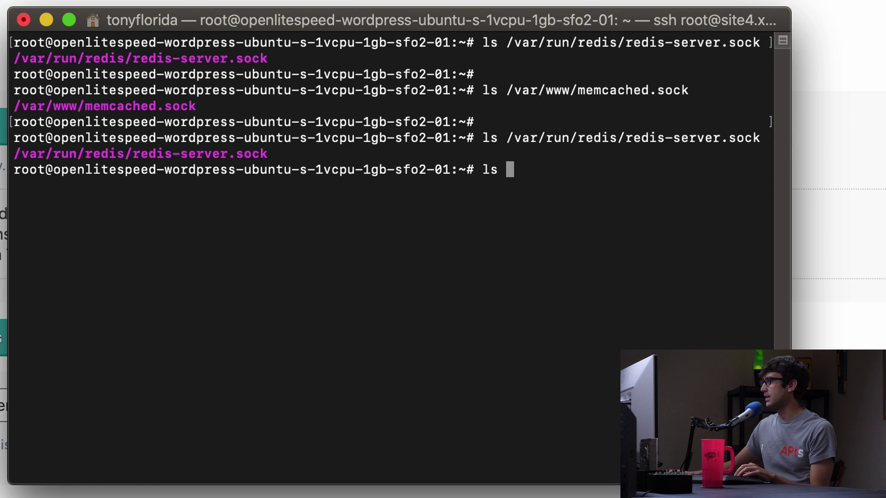
left_click(609, 192)
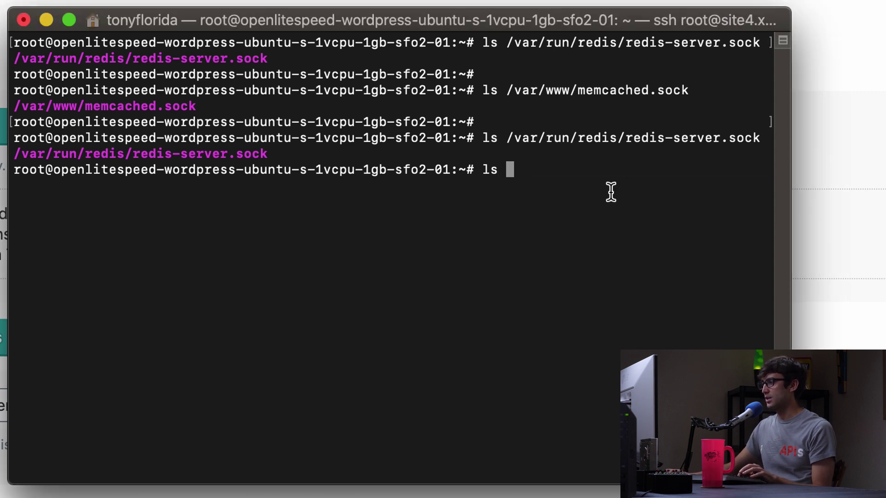
right_click(610, 190)
left_click(676, 223)
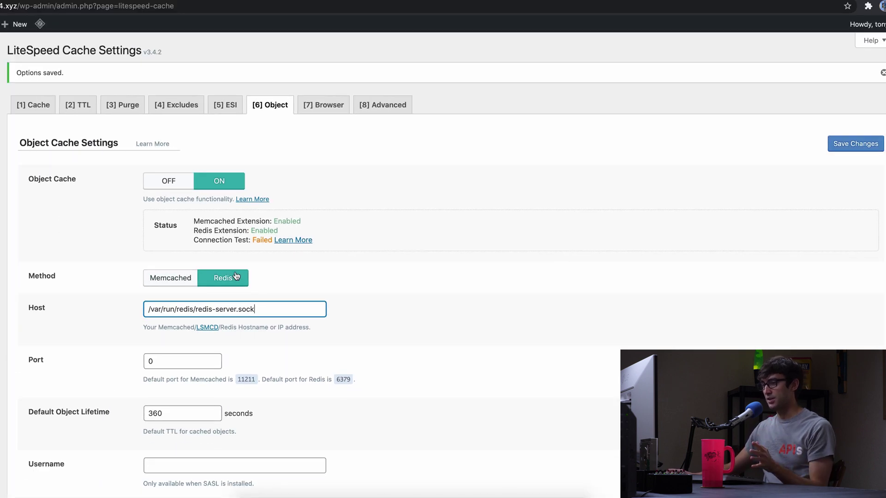
Step: Save the Redis socket host /var/run/redis/redis-server.sock; Connection Test now shows Passed
left_click_drag(256, 306, 132, 303)
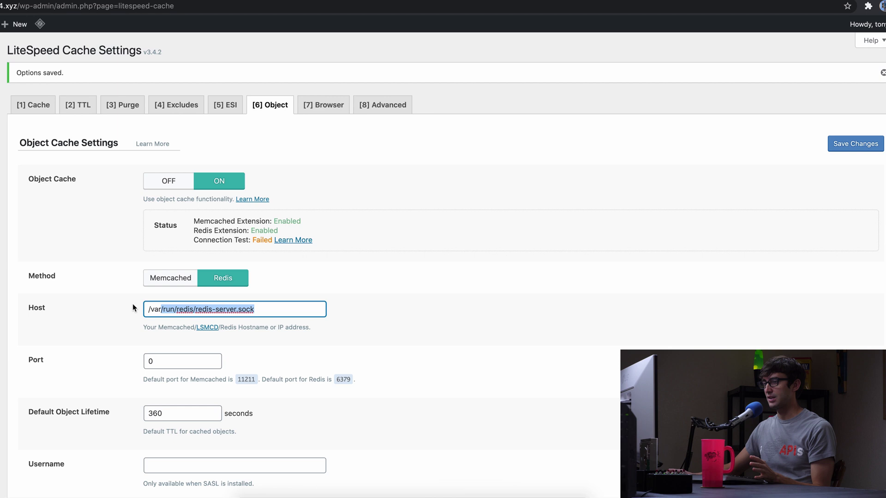
left_click(57, 302)
left_click(842, 145)
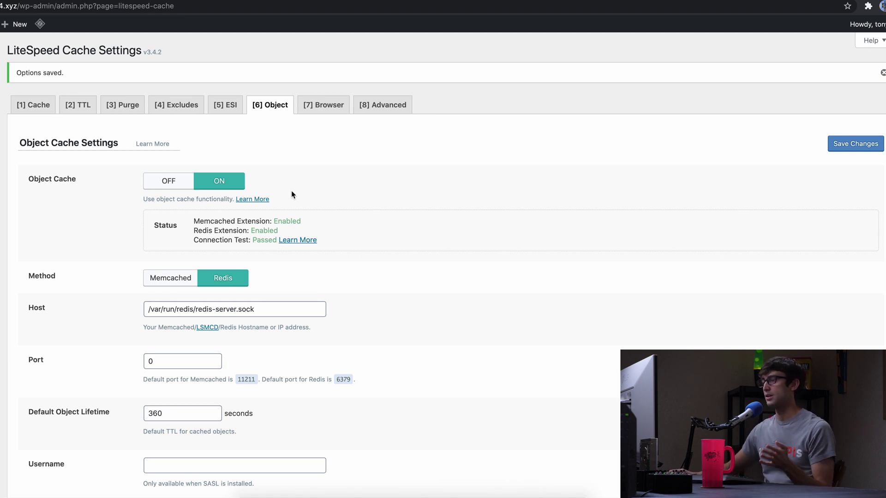
Step: Switch the method to Memcached with host /var/www/memcached.sock and save
left_click(187, 281)
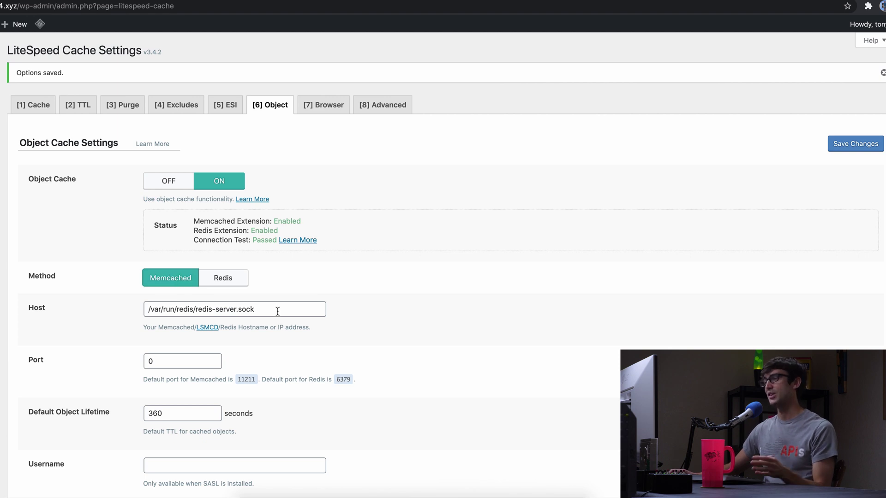
left_click_drag(277, 308, 92, 300)
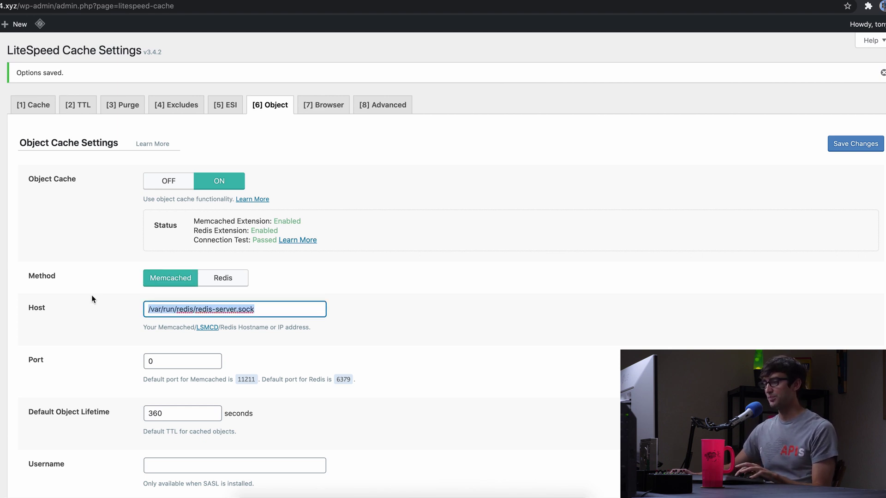
type("/var/www/memcached.sock")
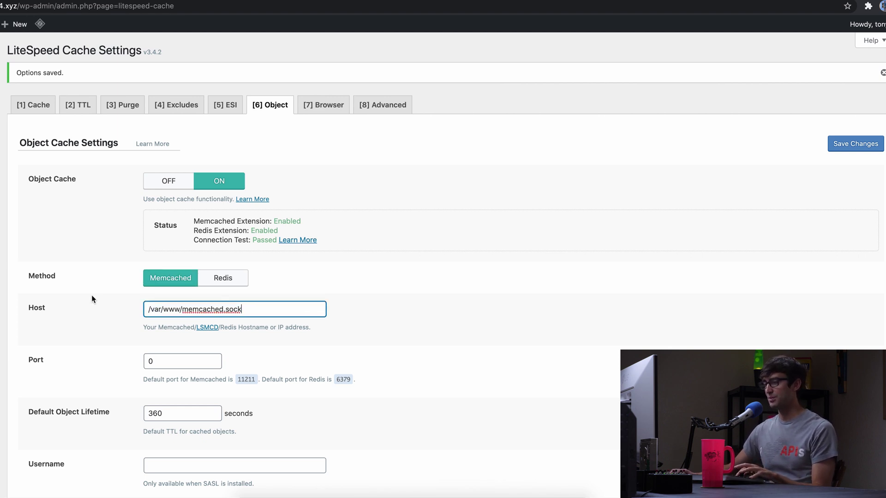
left_click(872, 146)
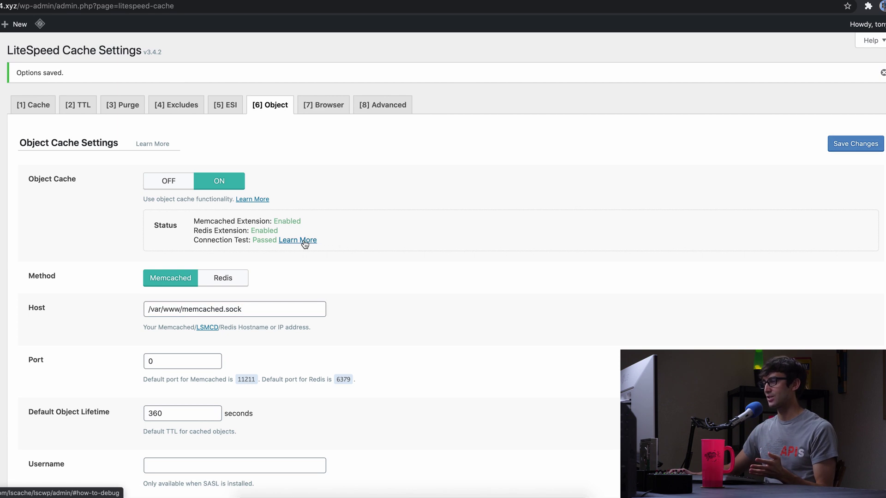
Step: Change the Port from 0 to 11211 and save the Memcached settings
left_click(852, 149)
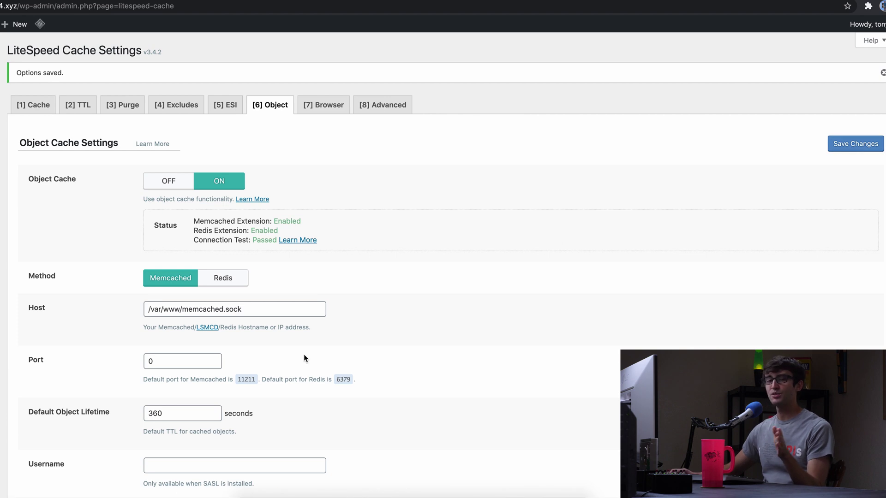
left_click_drag(193, 360, 123, 358)
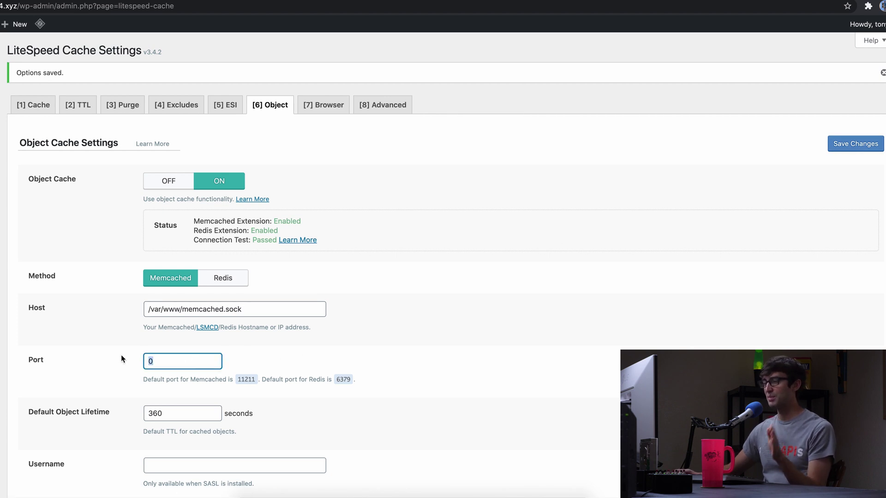
type("1")
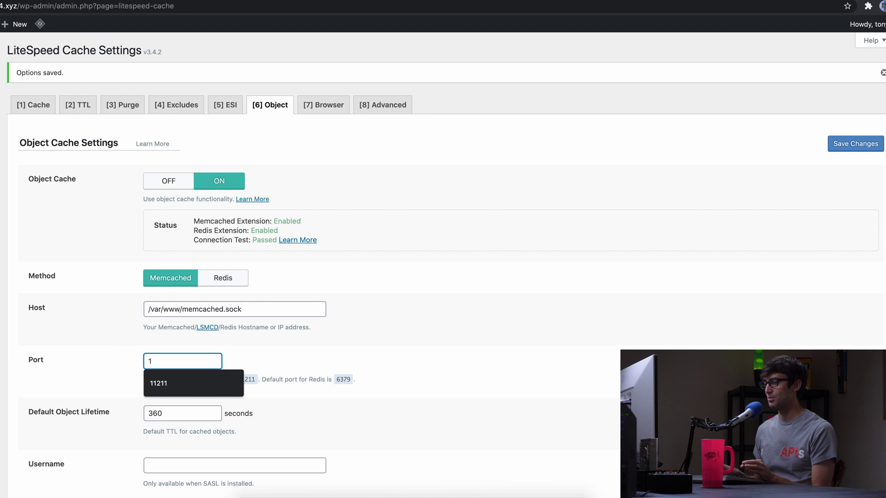
type("1211")
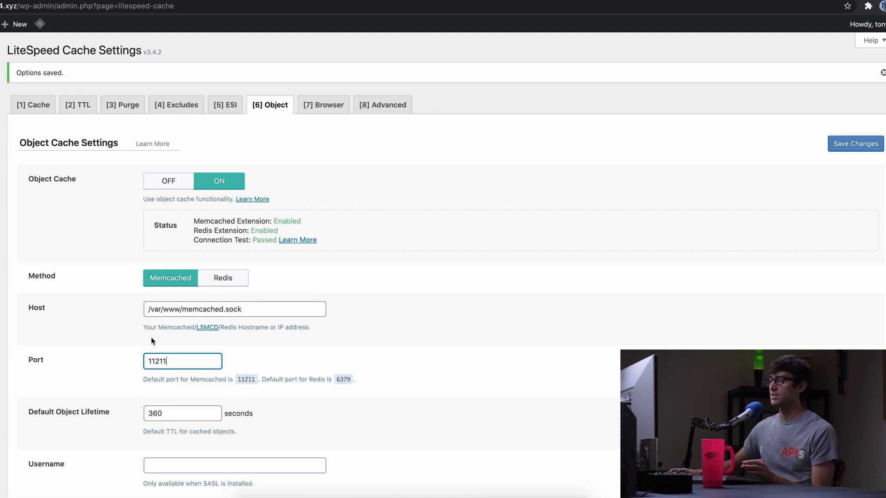
left_click(247, 381)
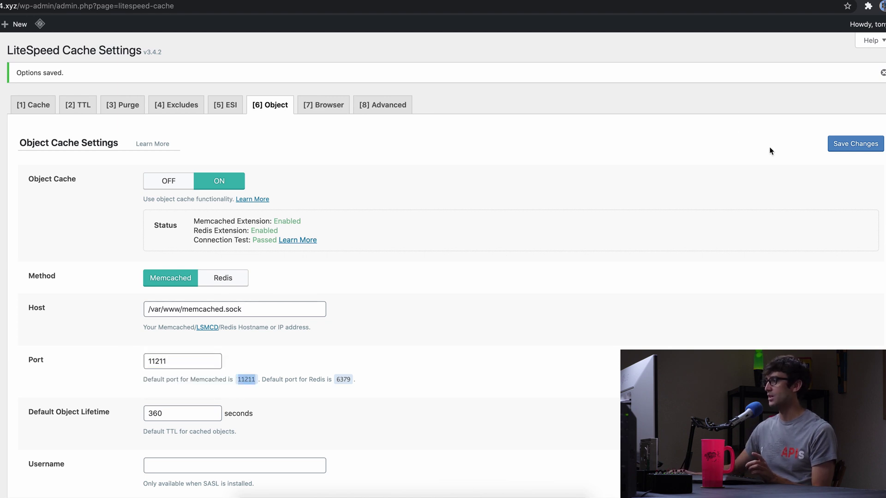
left_click(840, 148)
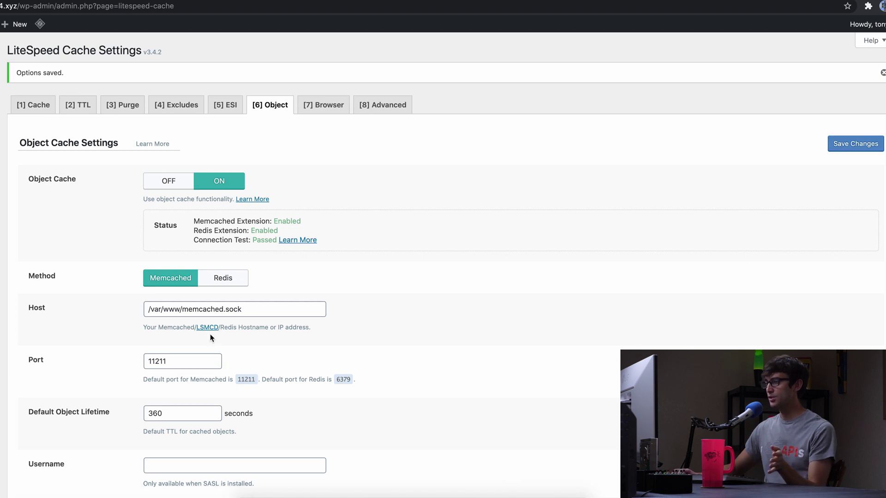